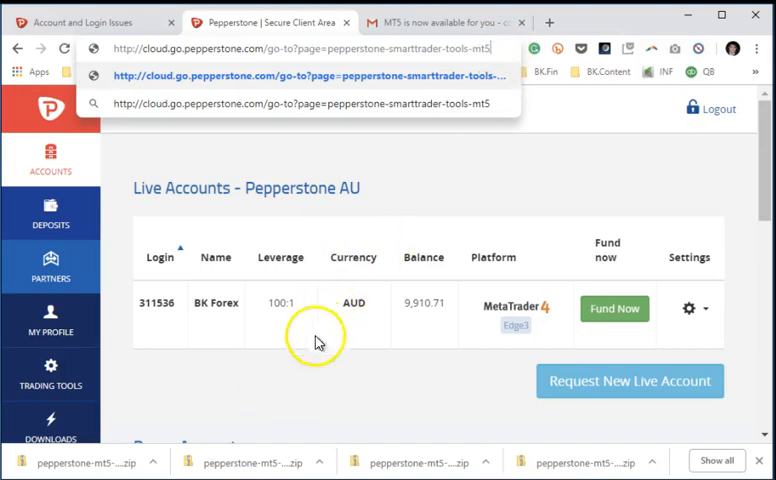
Dismiss the address bar suggestions to reach the downloaded MT5 apps zip
click(313, 378)
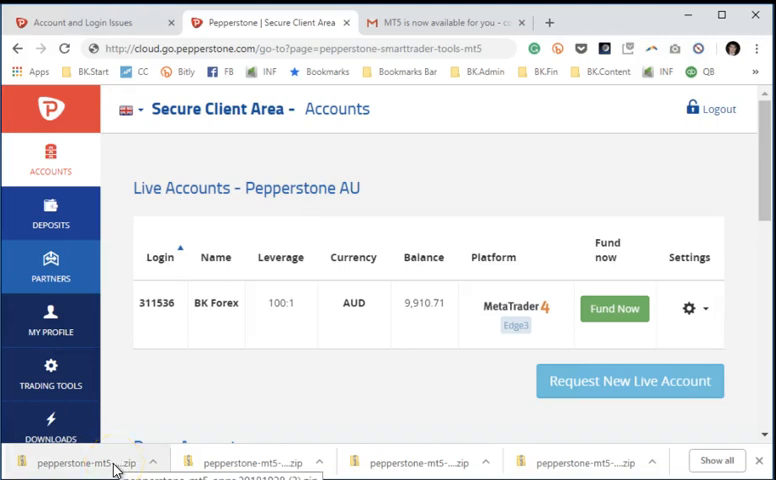
Run the Pepperstone-MT5-Apps installer from inside the downloaded zip folder
click(115, 467)
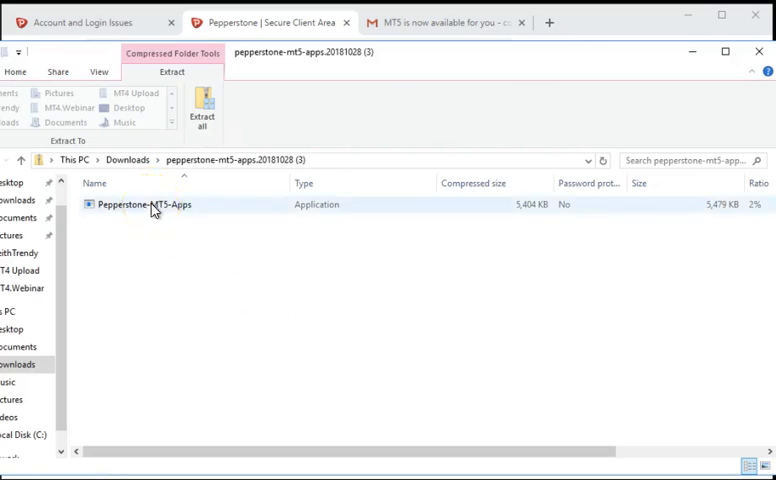
click(155, 207)
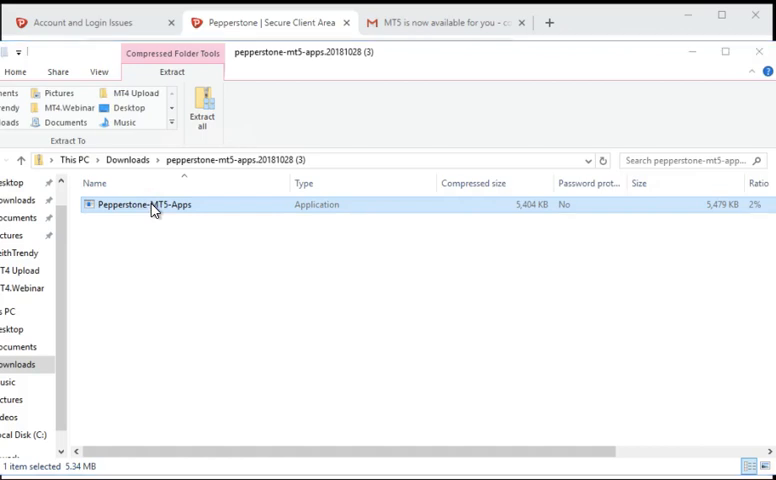
double_click(155, 207)
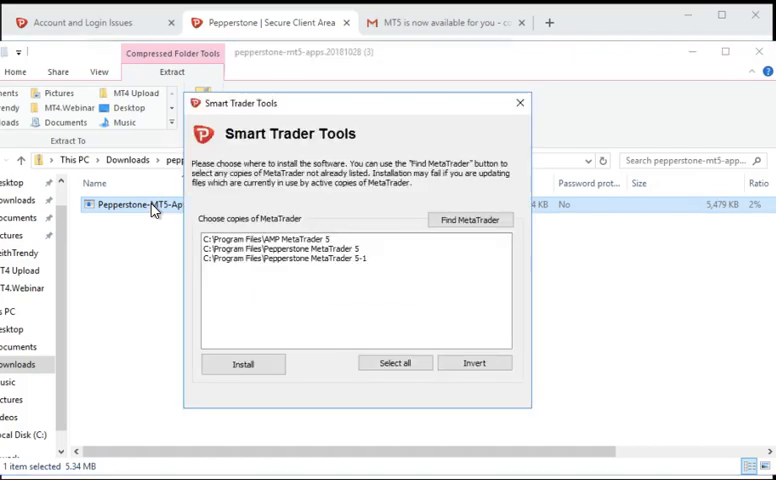
Install into C:\Program Files\Pepperstone MetaTrader 5, allowing DLL imports and acknowledging success
click(308, 248)
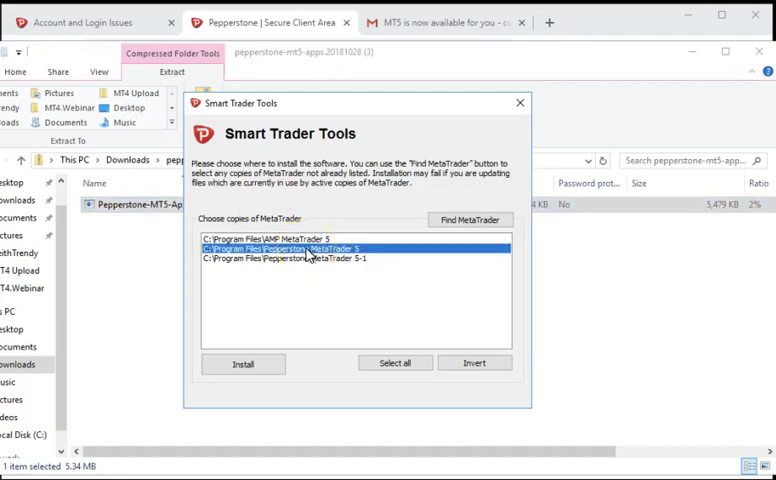
click(243, 364)
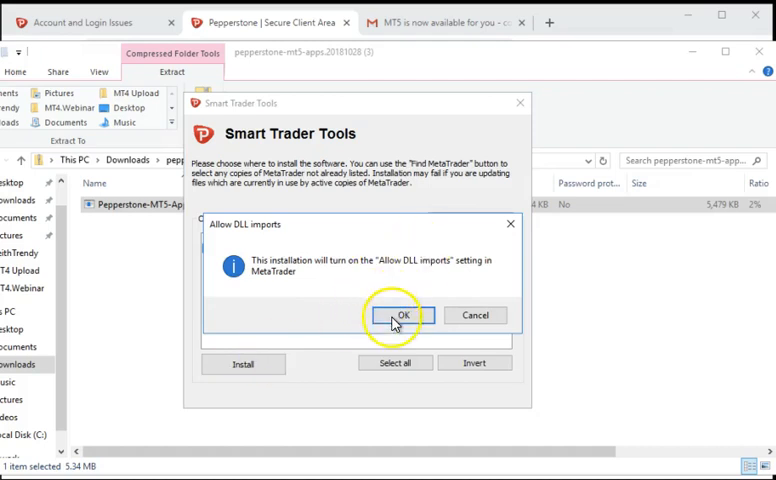
click(400, 316)
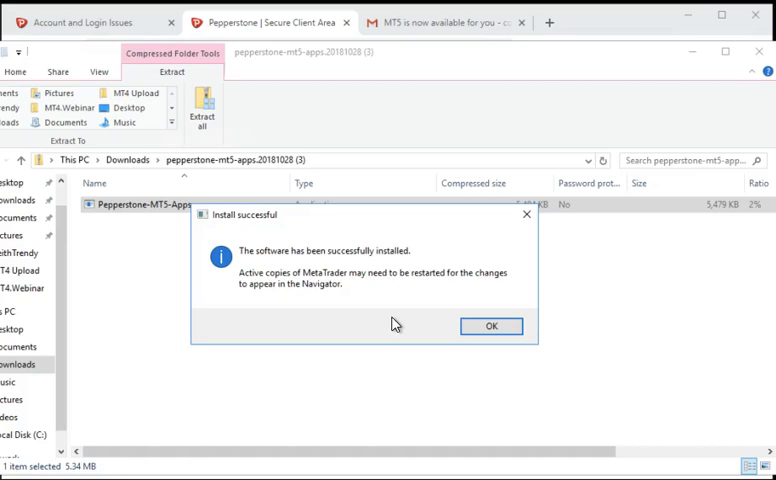
click(491, 326)
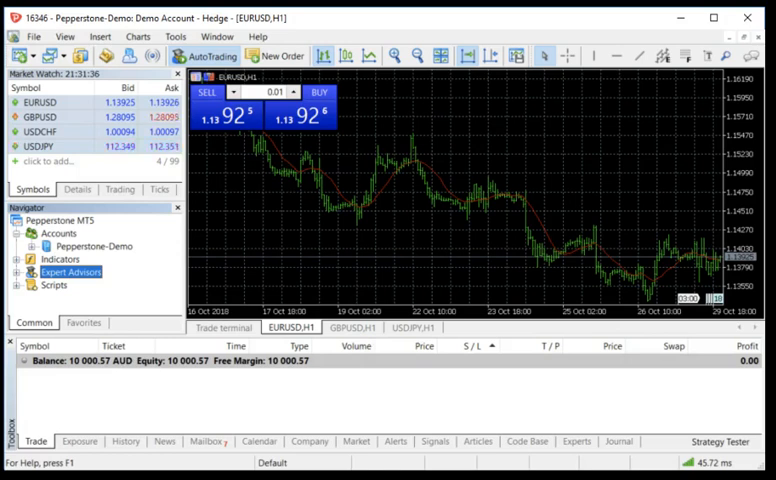
Expand Expert Advisors in the Navigator and scroll down to Pepperstone - Trade Terminal
click(20, 274)
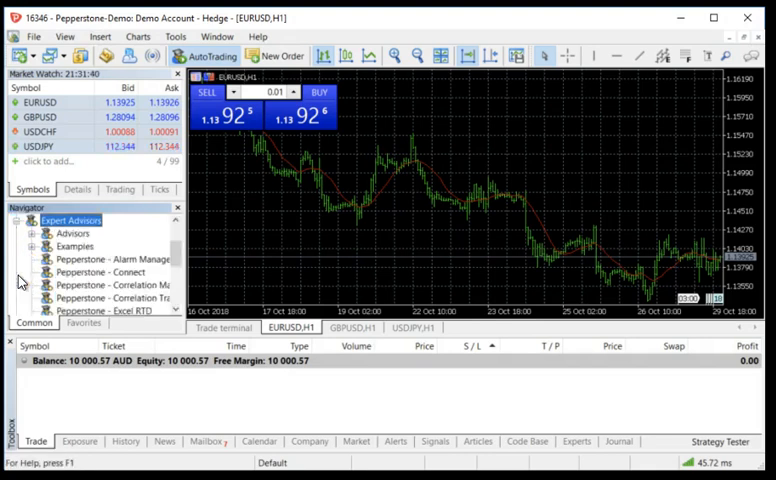
click(108, 298)
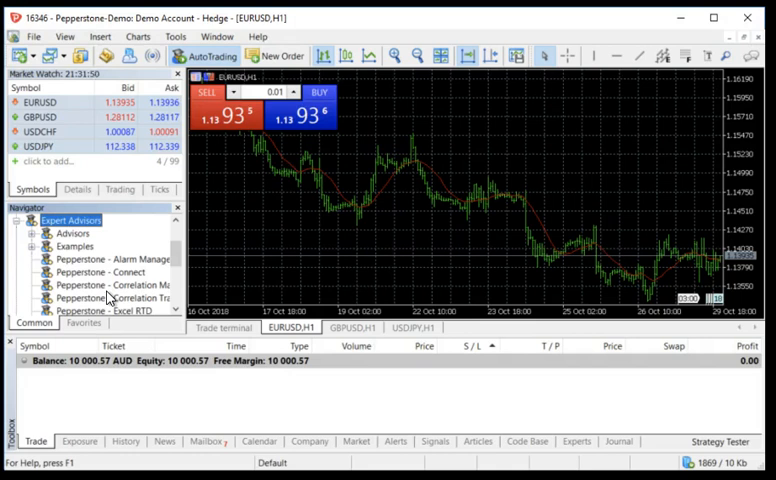
click(177, 312)
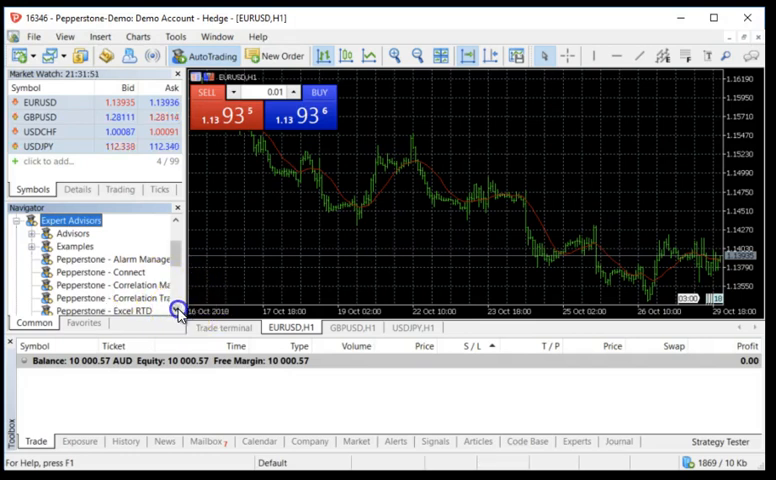
click(177, 312)
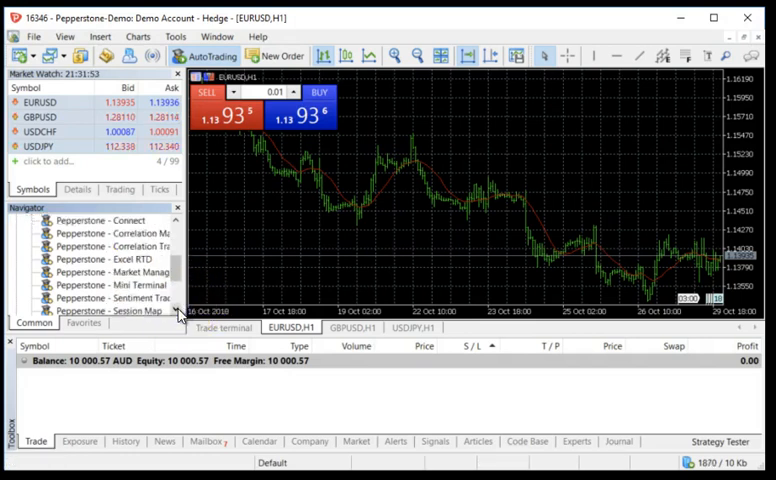
click(177, 312)
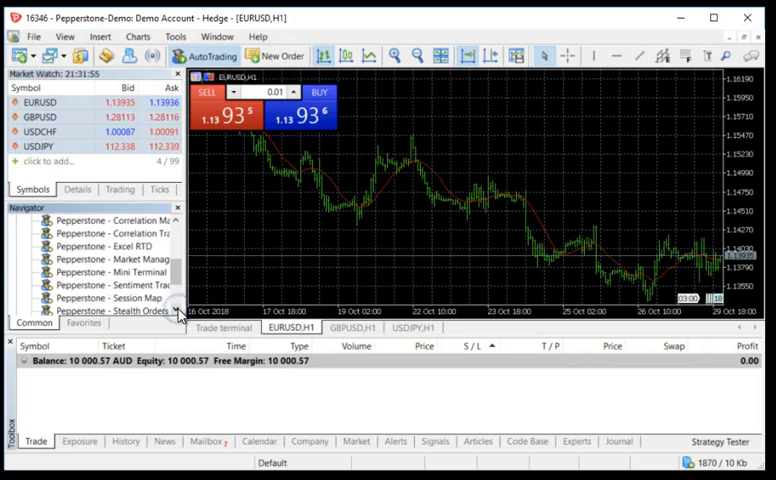
click(177, 312)
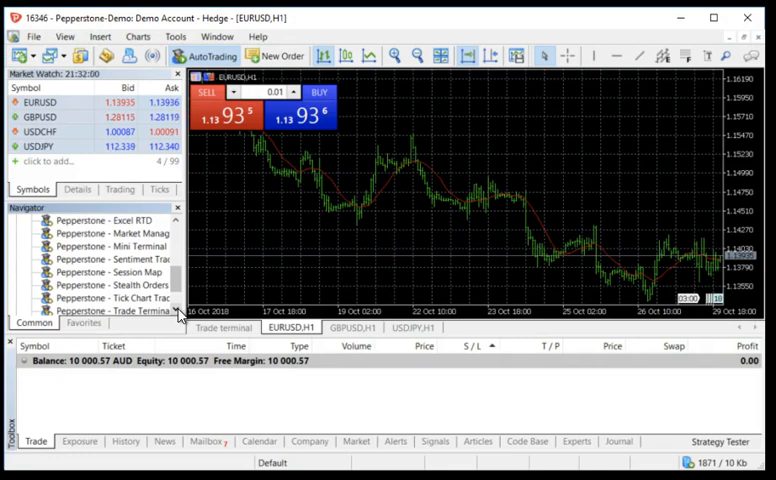
click(177, 312)
click(177, 312)
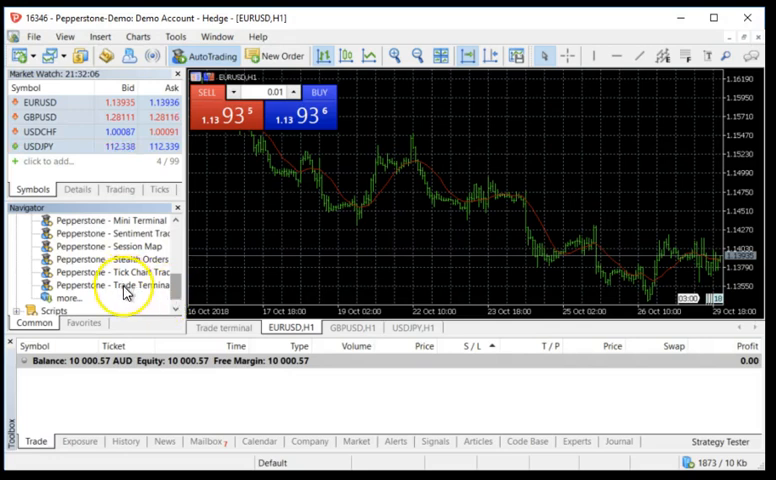
Drag Pepperstone - Trade Terminal onto the EURUSD chart, enable AutoTrading and confirm
drag(140, 285, 493, 152)
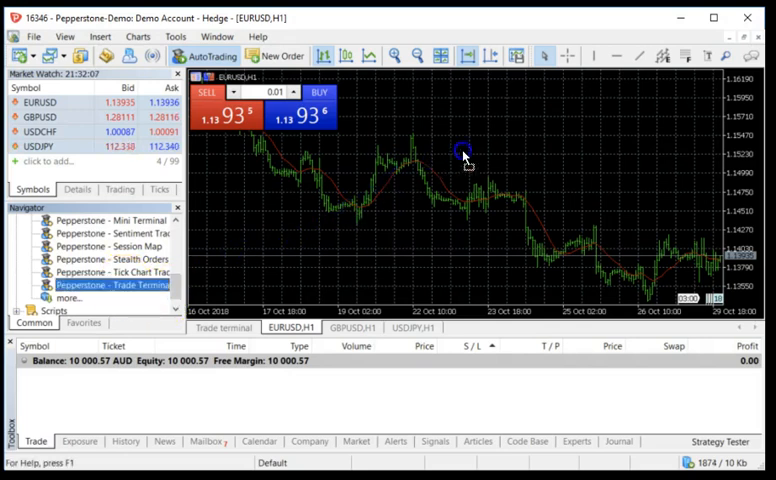
drag(493, 152, 493, 152)
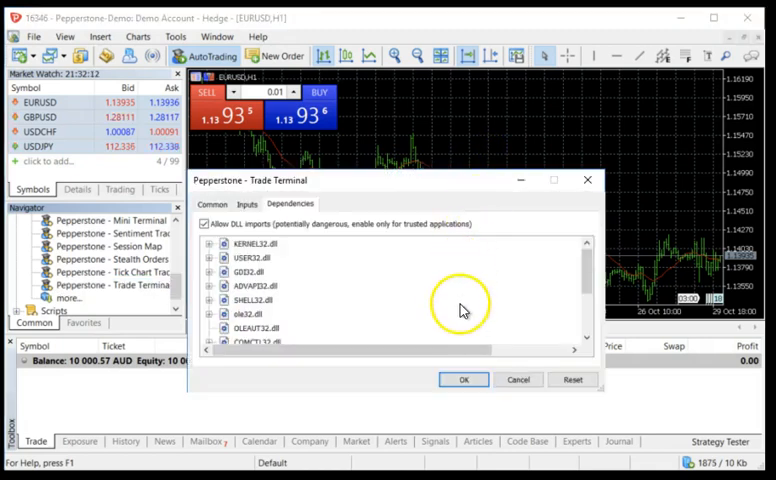
click(203, 58)
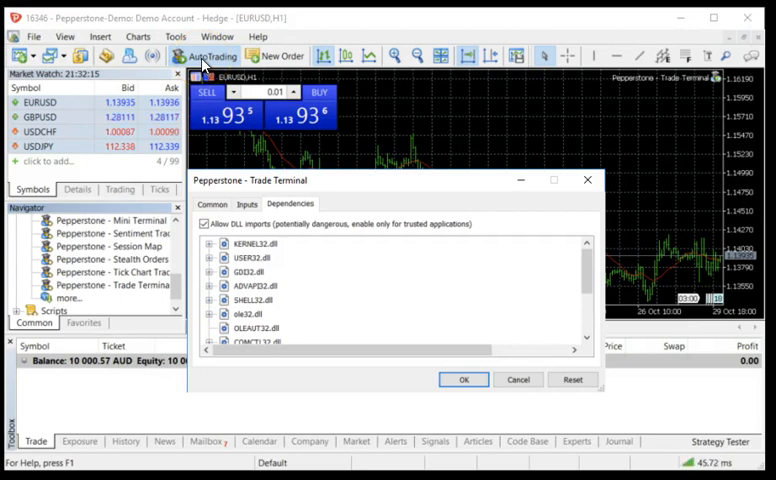
click(464, 379)
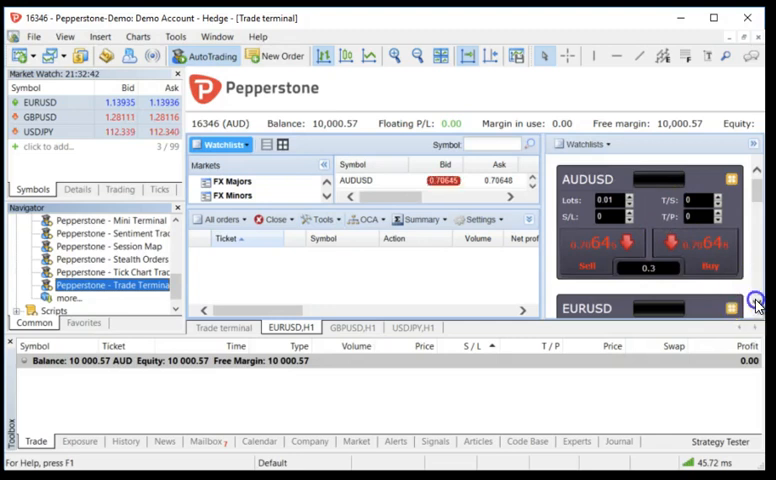
scroll(756, 300, down, 2)
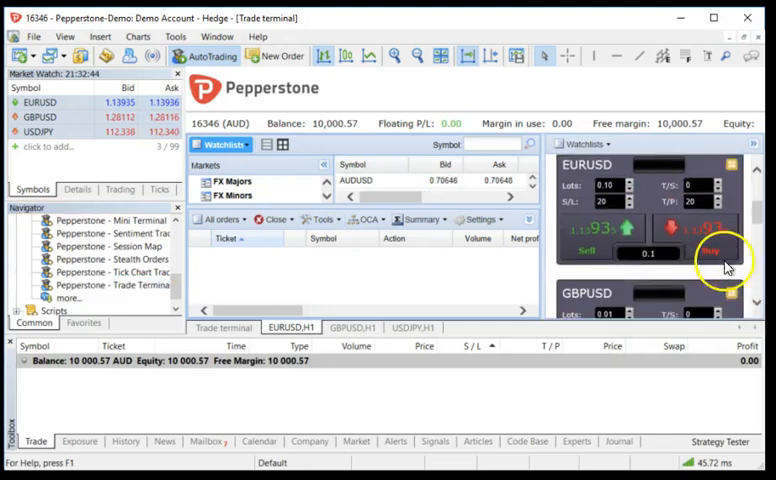
drag(756, 168, 756, 160)
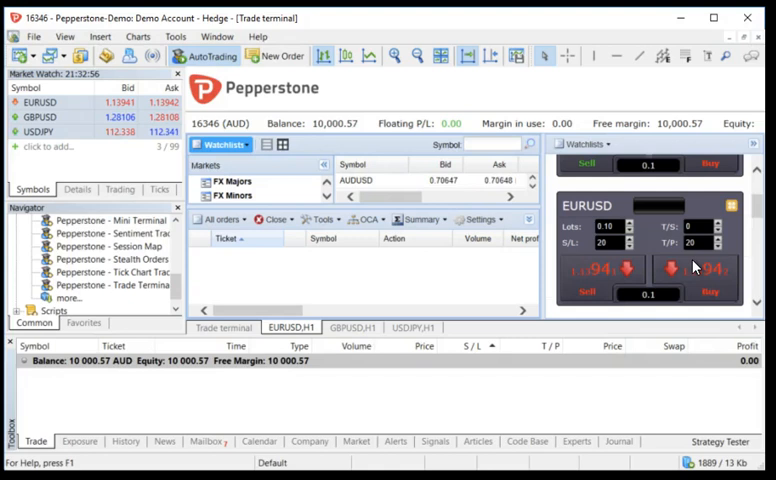
Place a 0.20-lot EURUSD buy order from the tile using the DayTrading template
click(733, 208)
mouse_move(690, 199)
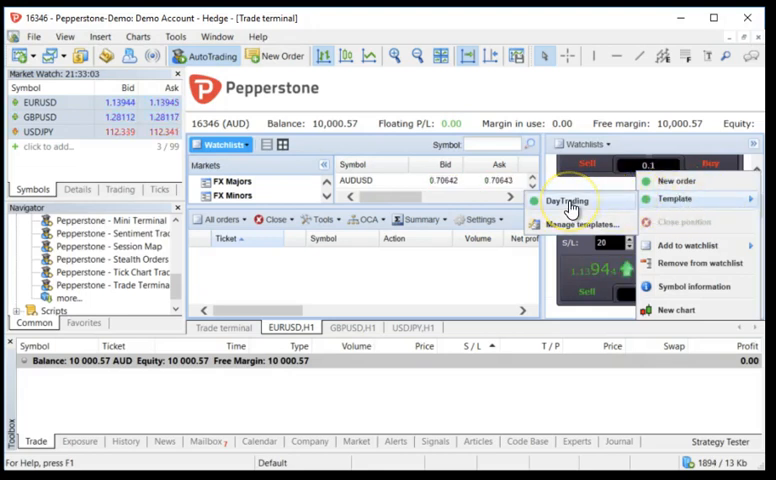
click(570, 204)
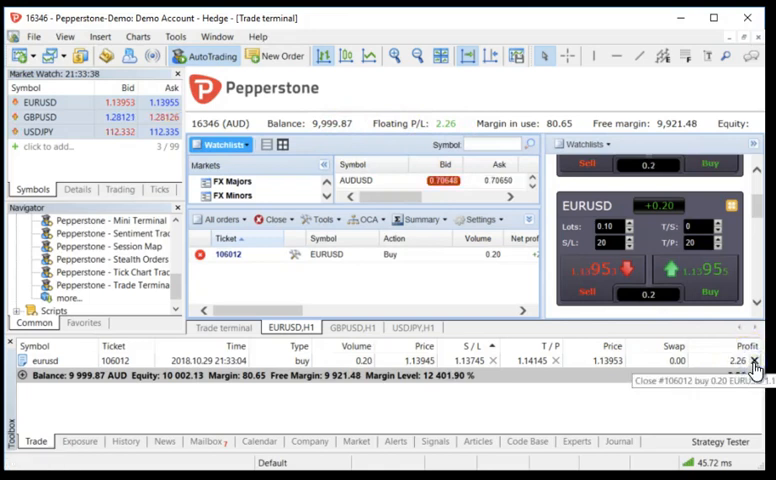
Close the open EURUSD buy position from the Toolbox Trade tab row
click(754, 360)
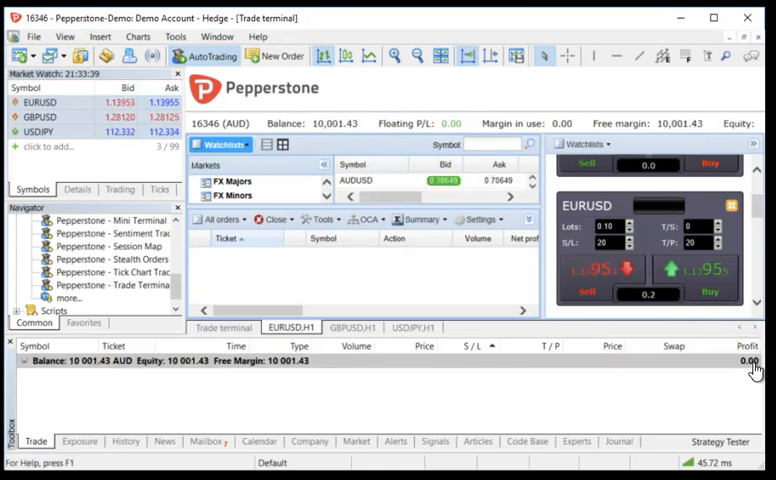